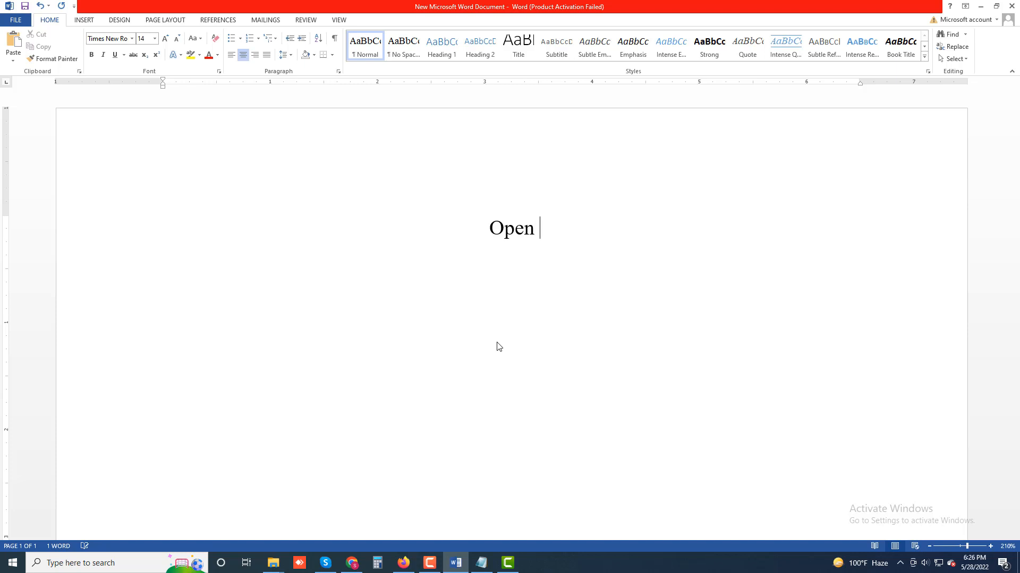
# - Complete the centred title so it reads "Open multiple Note Windows in OneNote"
pyautogui.write('ple')
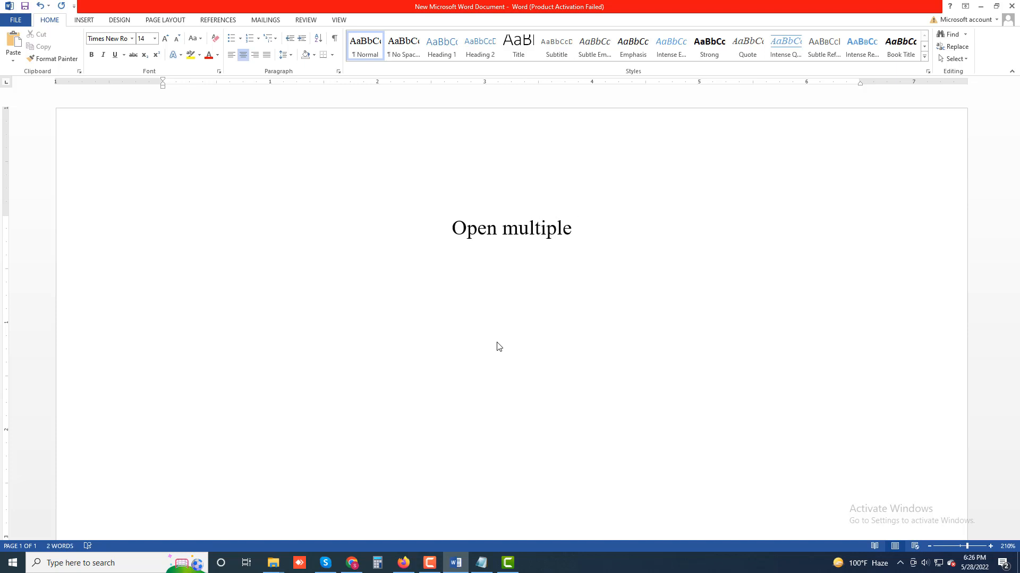
pyautogui.write(' Note')
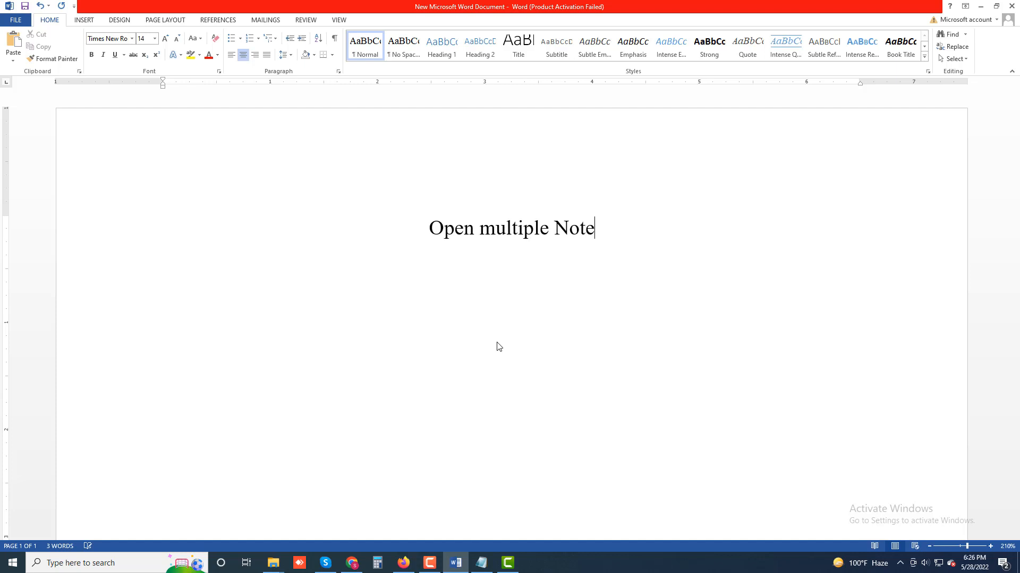
pyautogui.write(' W')
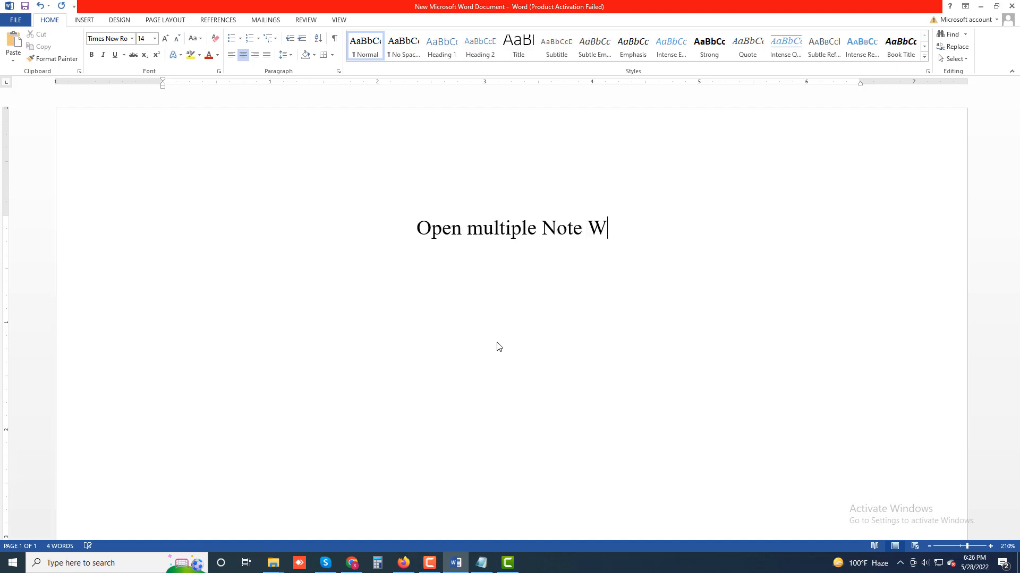
pyautogui.write('indows')
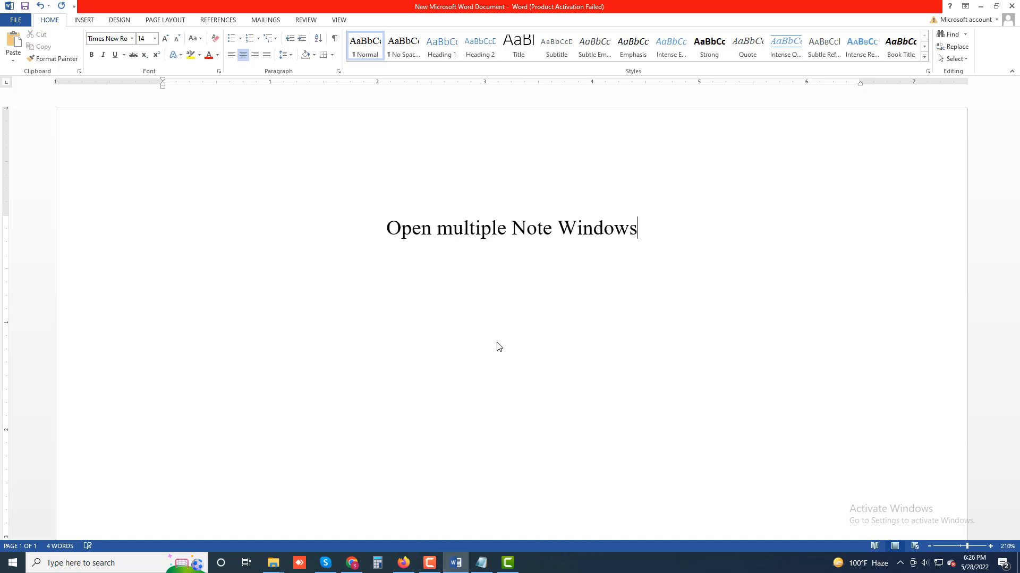
pyautogui.write(' in One')
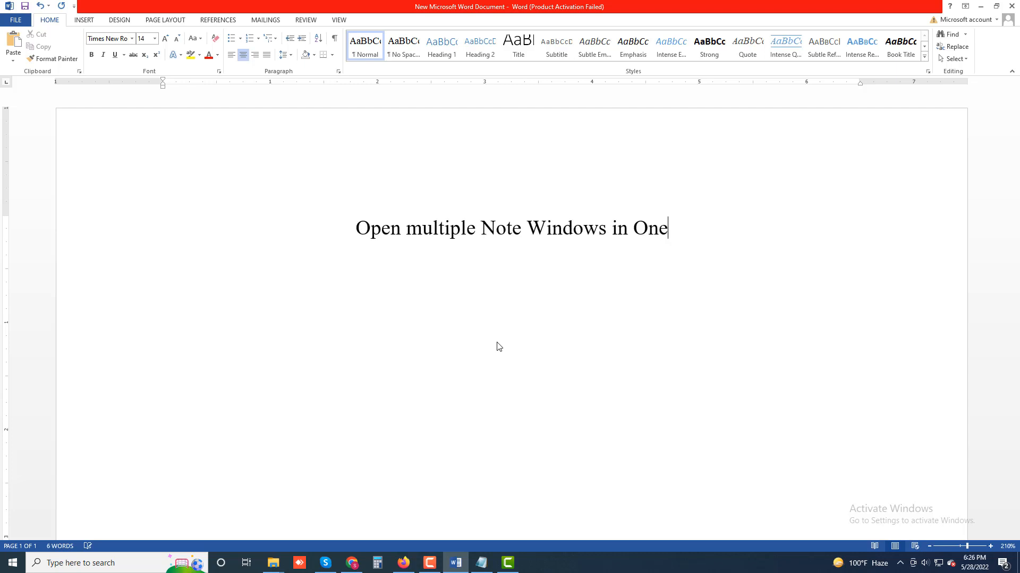
pyautogui.write('Note')
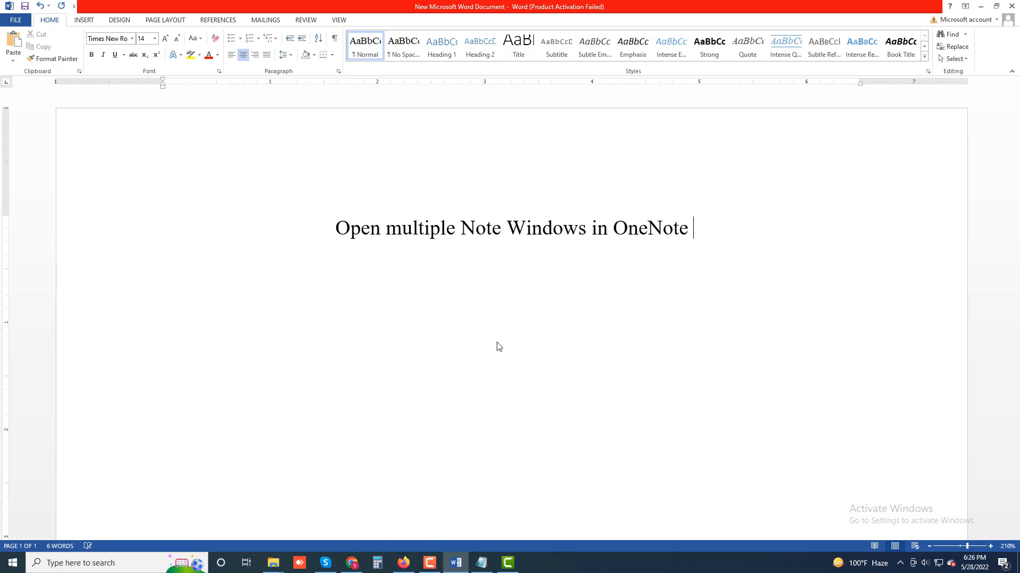
# - Start a justified paragraph below the title with "If a single OneNote window isn't sufficient for you"
pyautogui.press('Return')
pyautogui.hotkey('ctrl', 'j')
pyautogui.write('If a s')
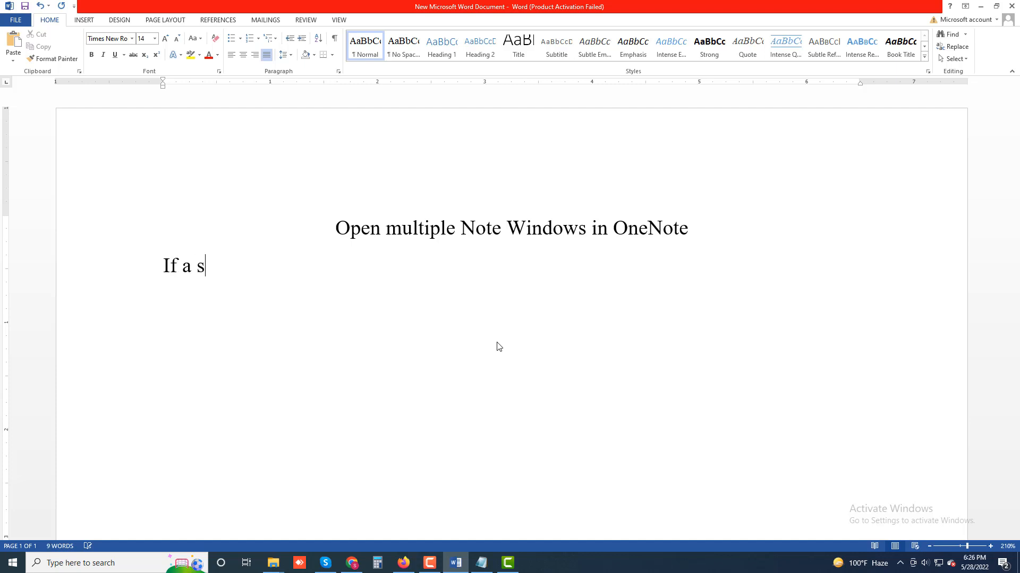
pyautogui.write('ingle OneNo')
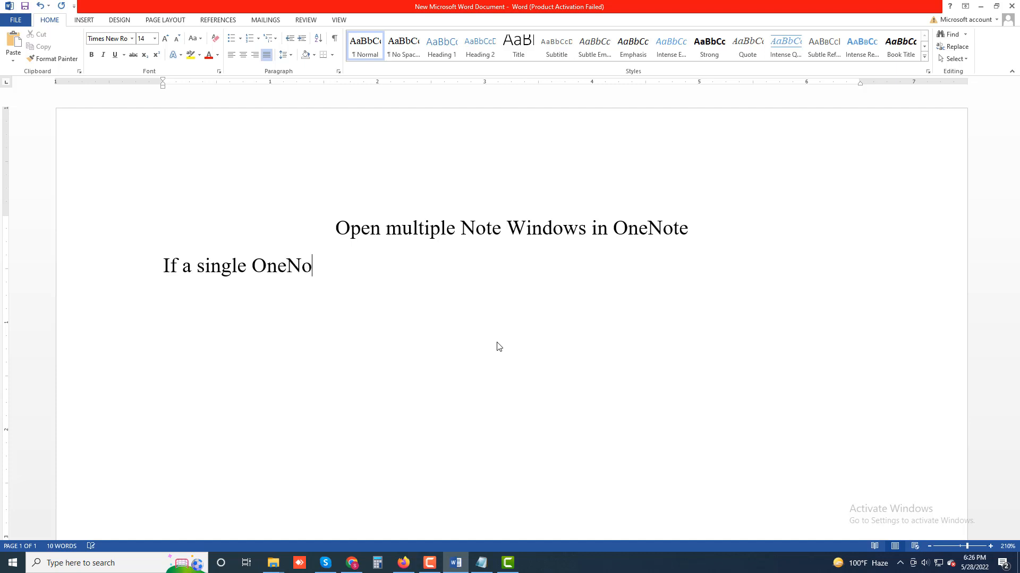
pyautogui.write('te window')
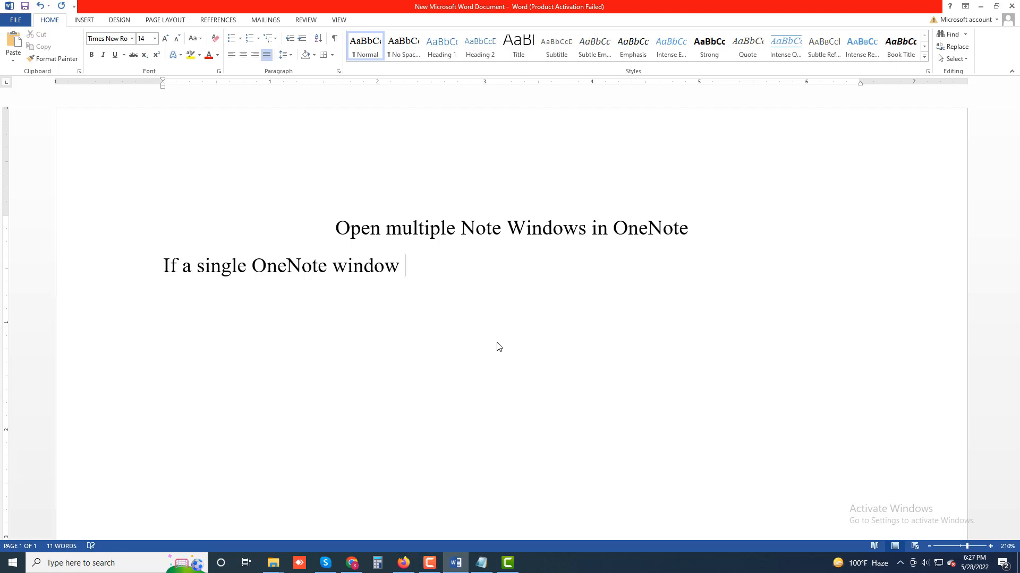
pyautogui.write(' i')
pyautogui.write('sn')
pyautogui.write("'t ")
pyautogui.write('si')
pyautogui.press('BackSpace')
pyautogui.write('uffic')
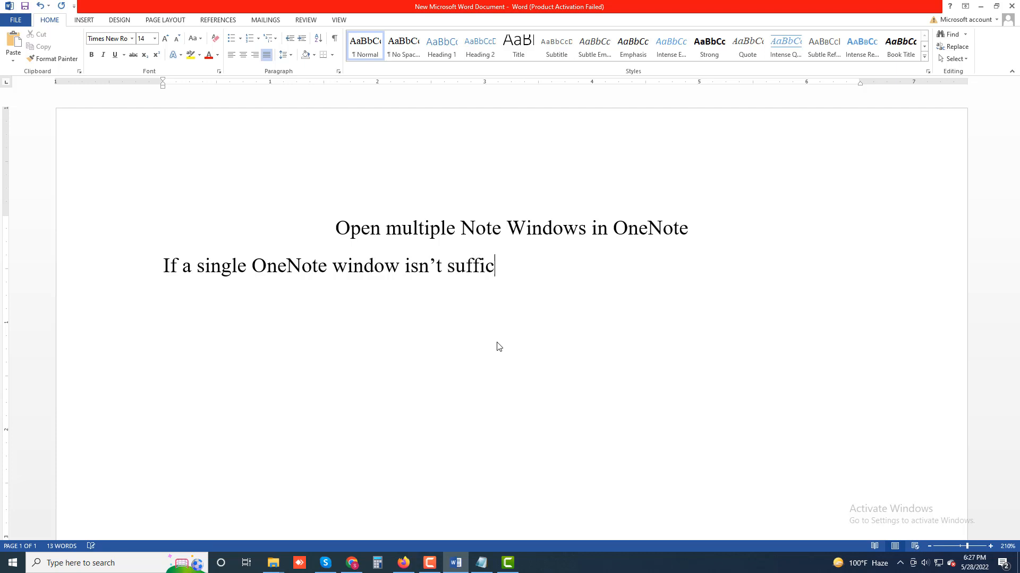
pyautogui.write('ient for you')
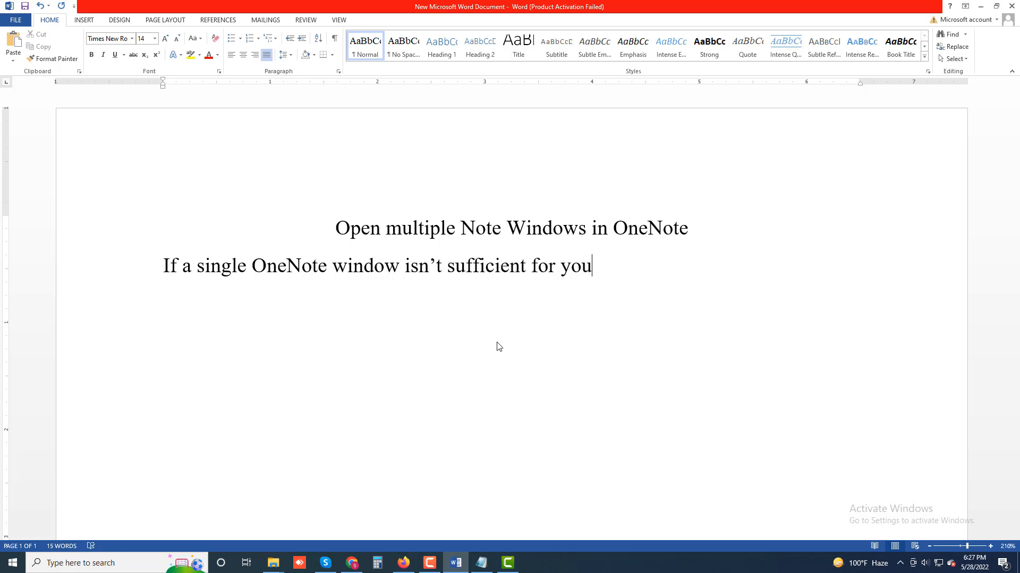
# - Continue the sentence with ", you can open multiple windows of the same or different notes in OneNote"
pyautogui.write(', you can open ')
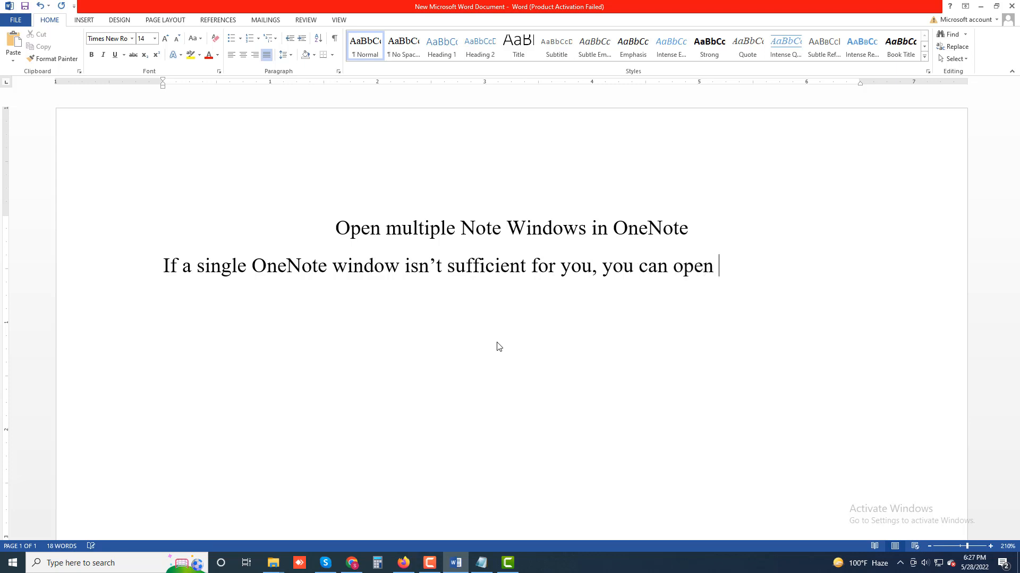
pyautogui.write('multiple')
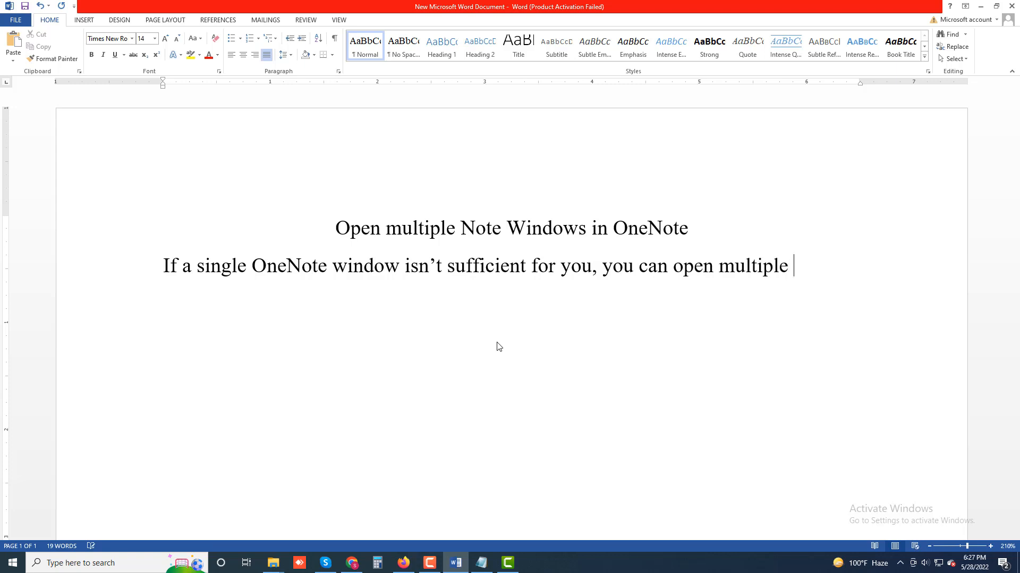
pyautogui.write('windows')
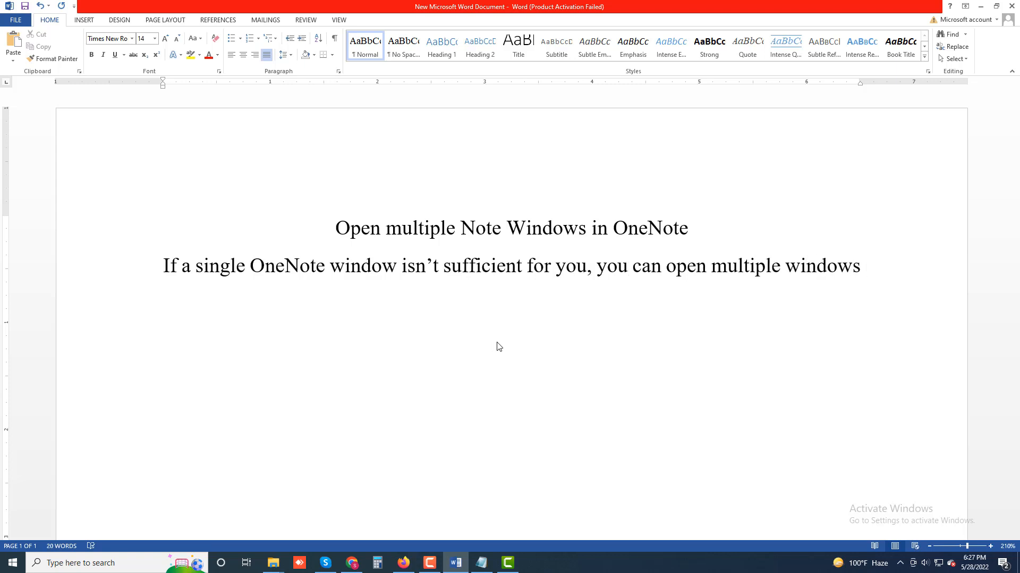
pyautogui.write(' of the sa')
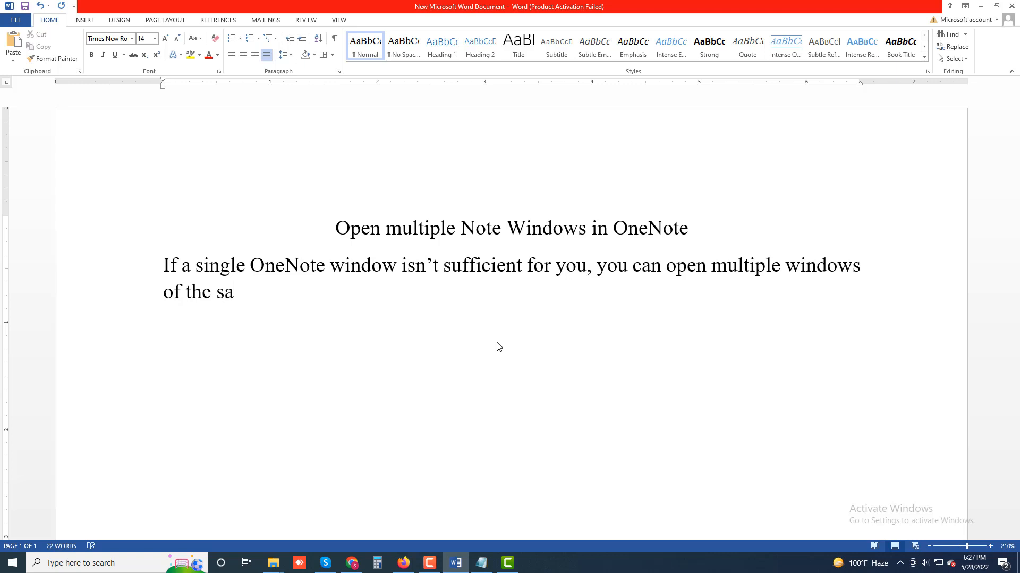
pyautogui.write('me or dif')
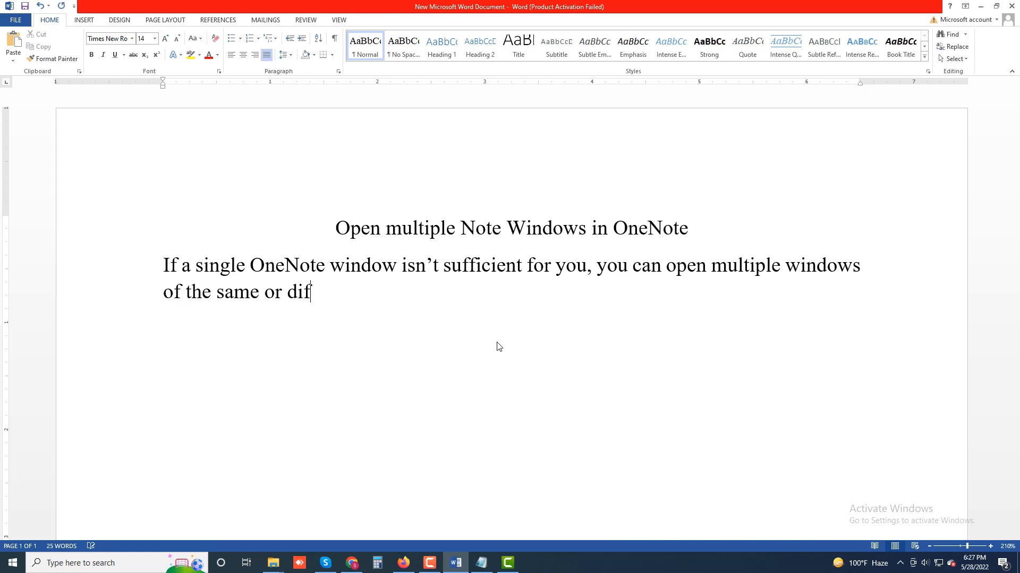
pyautogui.write('ferent notes')
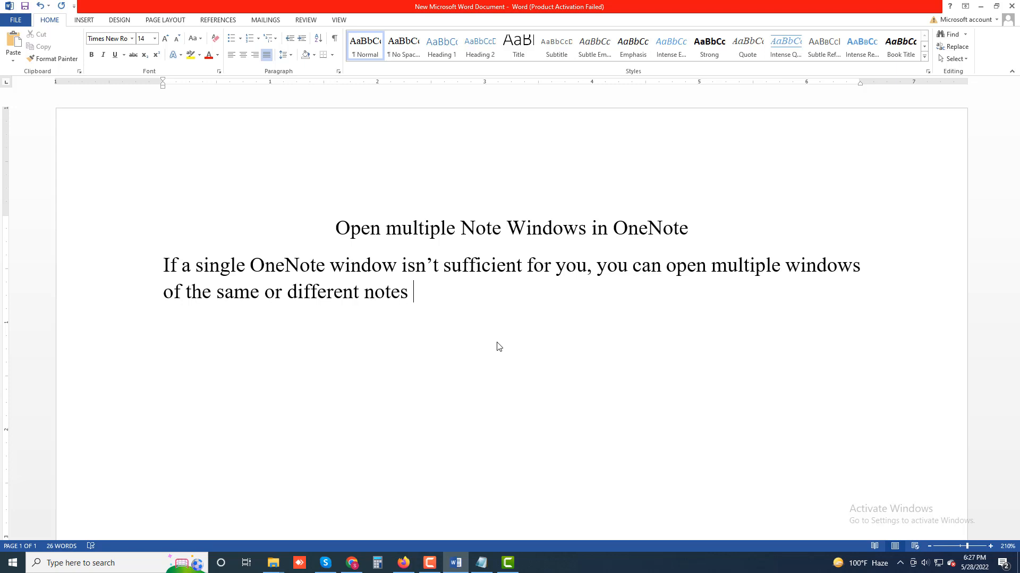
pyautogui.write(' in OneNote')
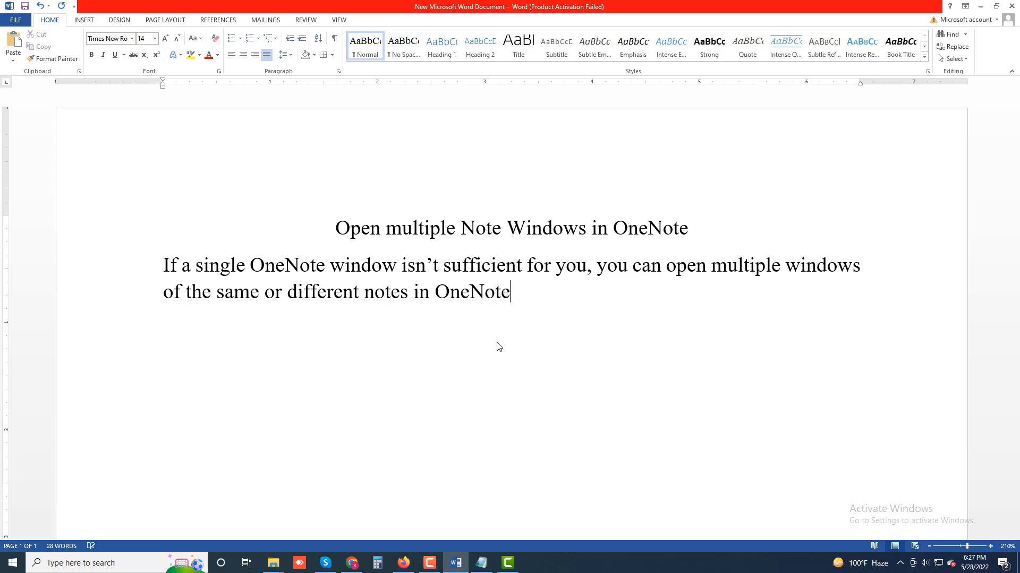
# - End the sentence with a period and add "This allows you to categorize your notes in various windows."
pyautogui.write('. This A')
pyautogui.press('BackSpace')
pyautogui.write('allows ')
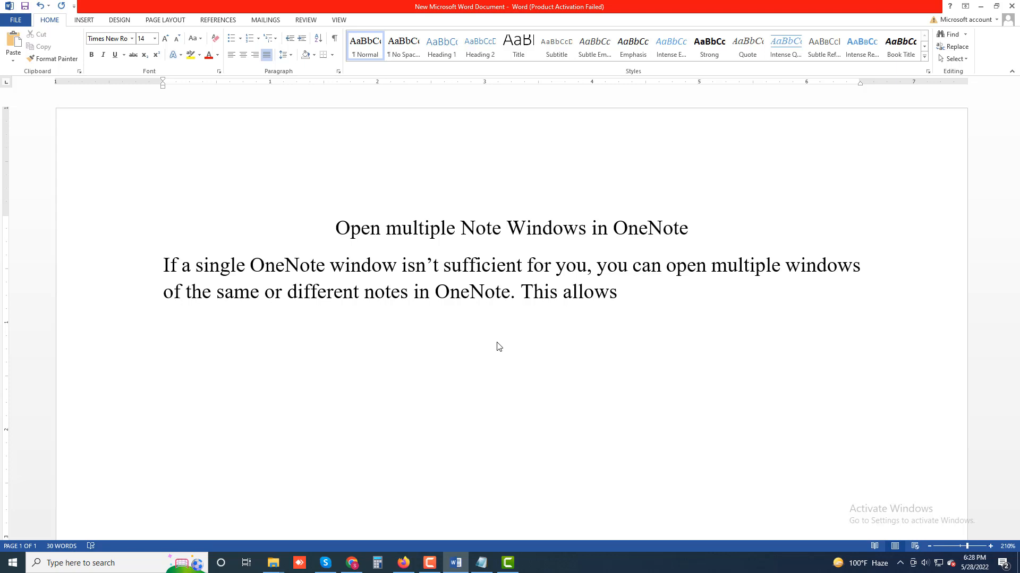
pyautogui.write('you to categori')
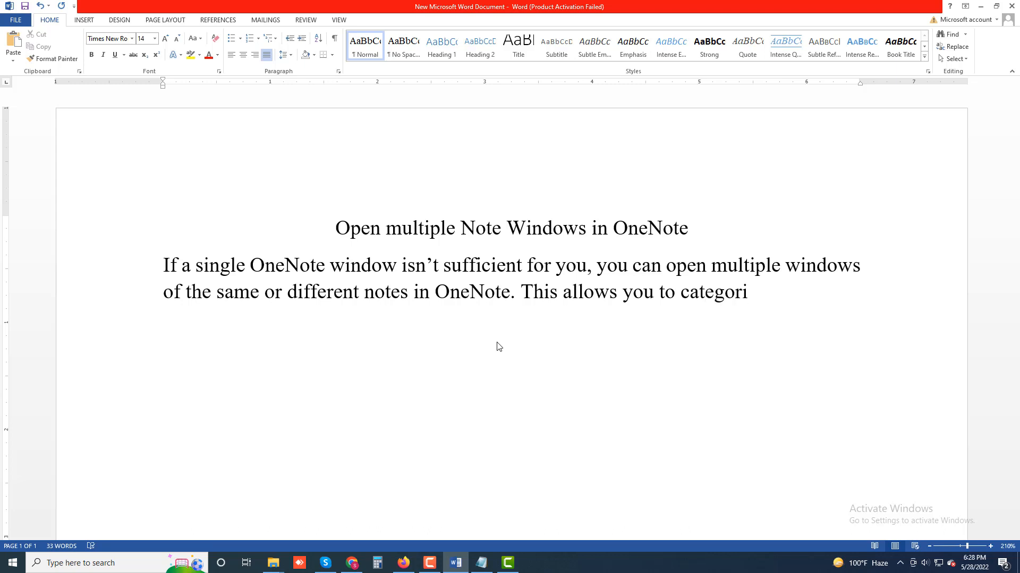
pyautogui.write('ze your notes in va')
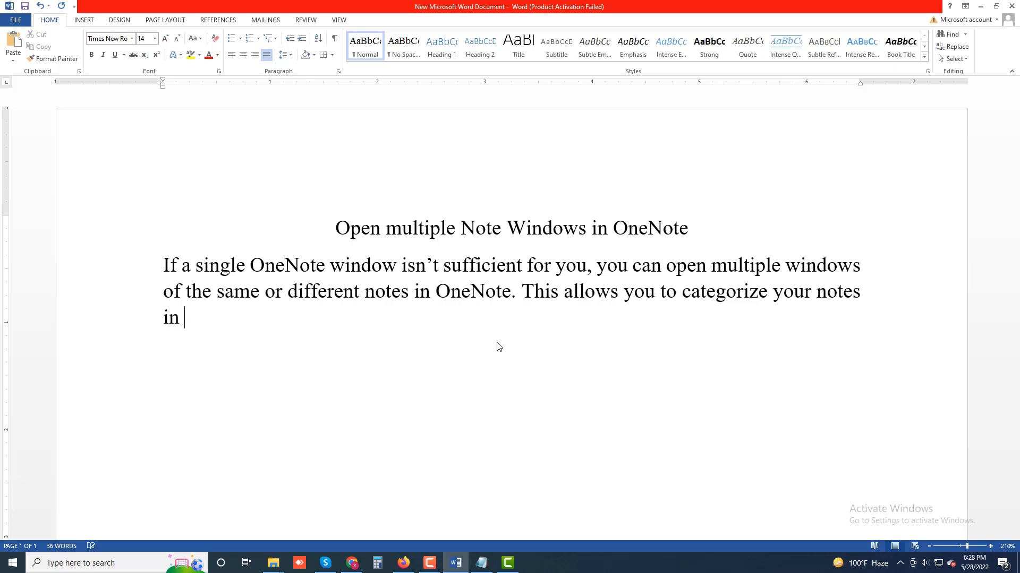
pyautogui.write('rious wind')
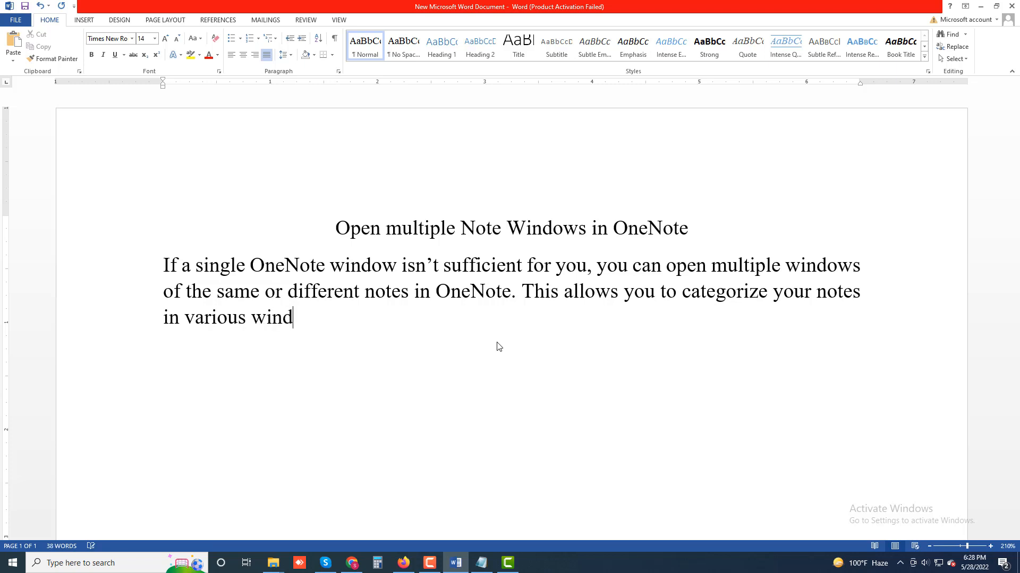
pyautogui.write('ows.')
# - Begin a new paragraph with "To open multiple note windows in OneNote, select the View tab at the top of the OneNote"
pyautogui.press('Return')
pyautogui.write('To ope')
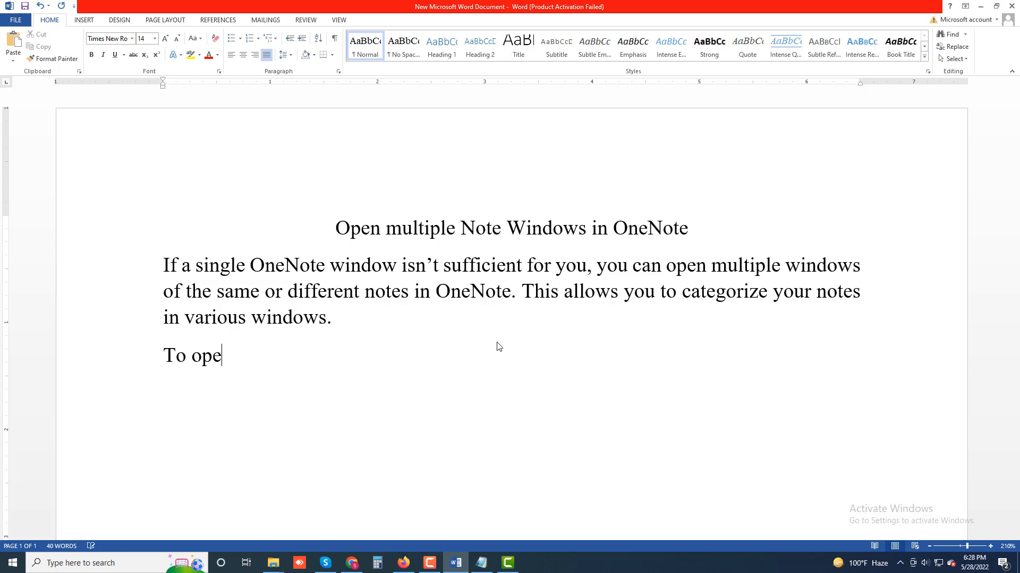
pyautogui.write('n multiple no')
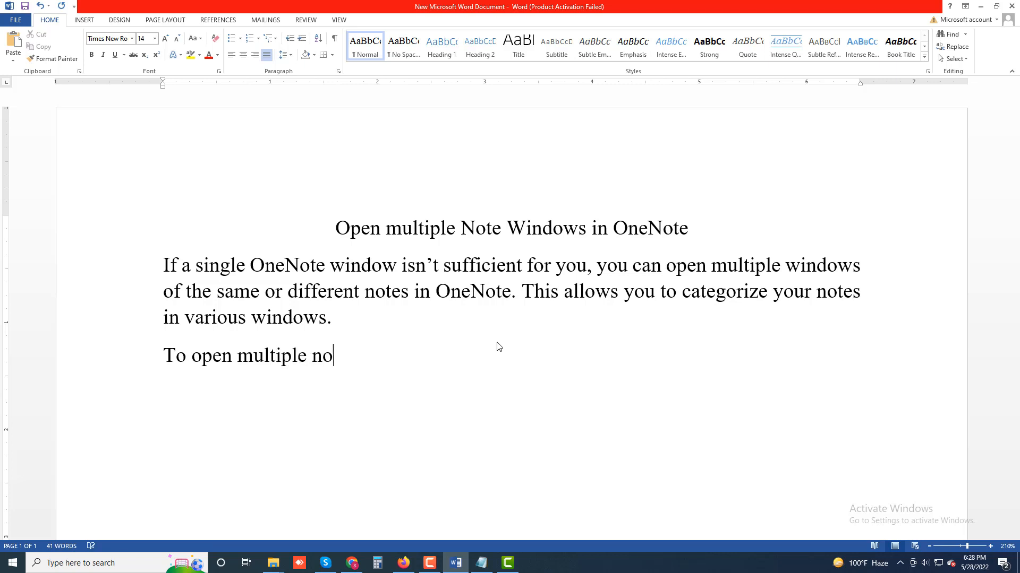
pyautogui.write('te windows in On')
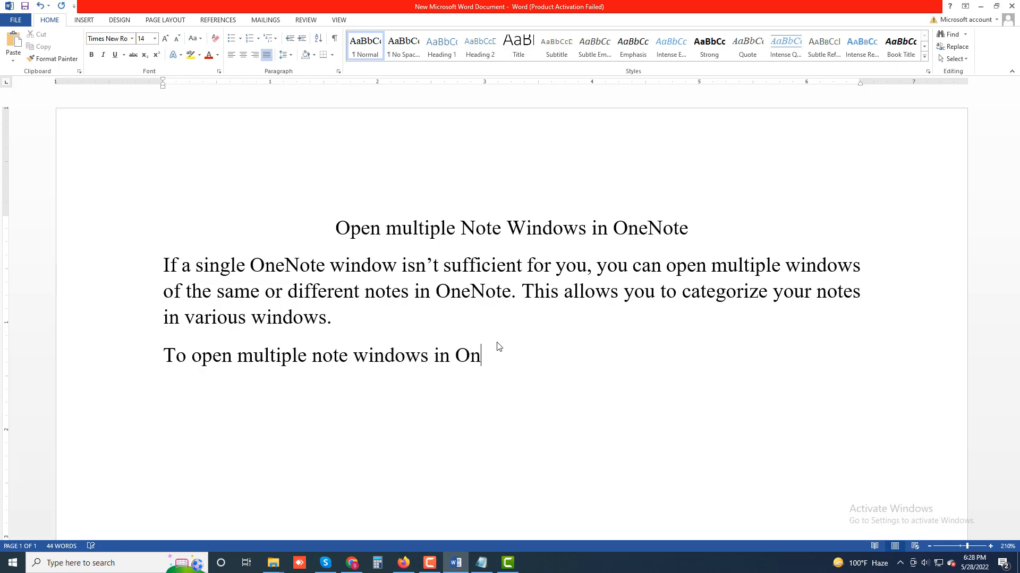
pyautogui.write('eNote, select the ')
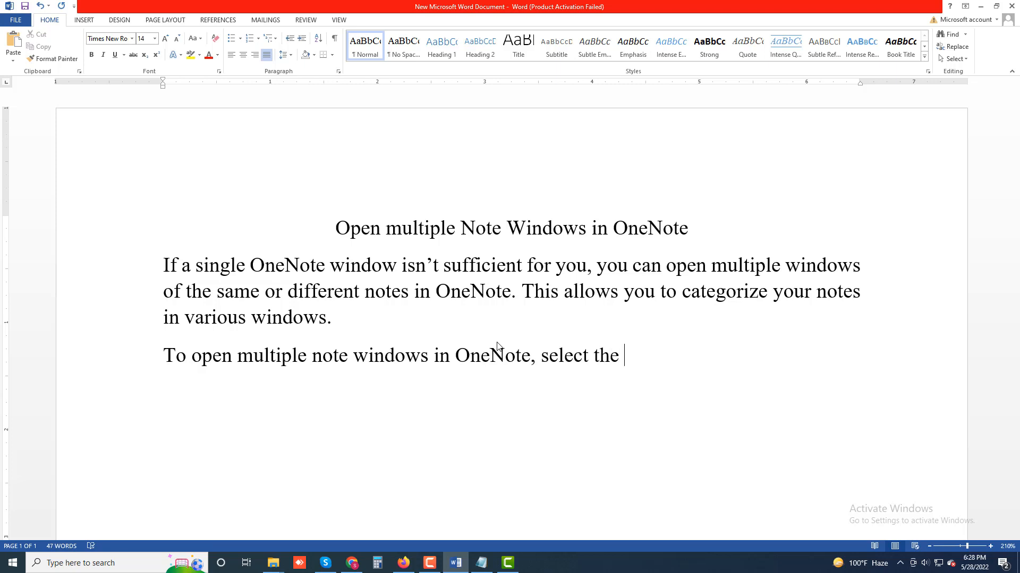
pyautogui.write('View tab at')
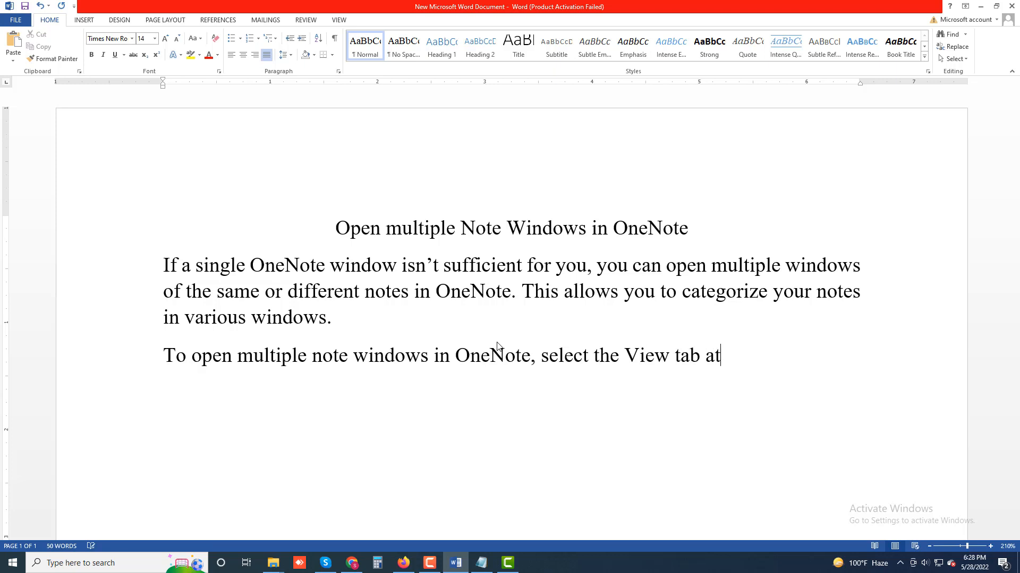
pyautogui.write(' the top of t')
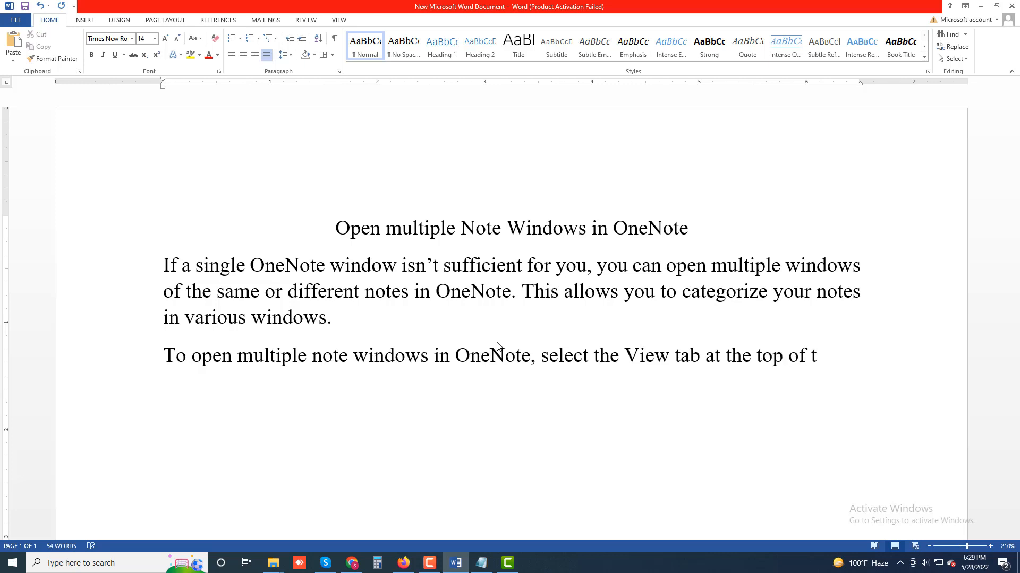
pyautogui.write('he OneNote')
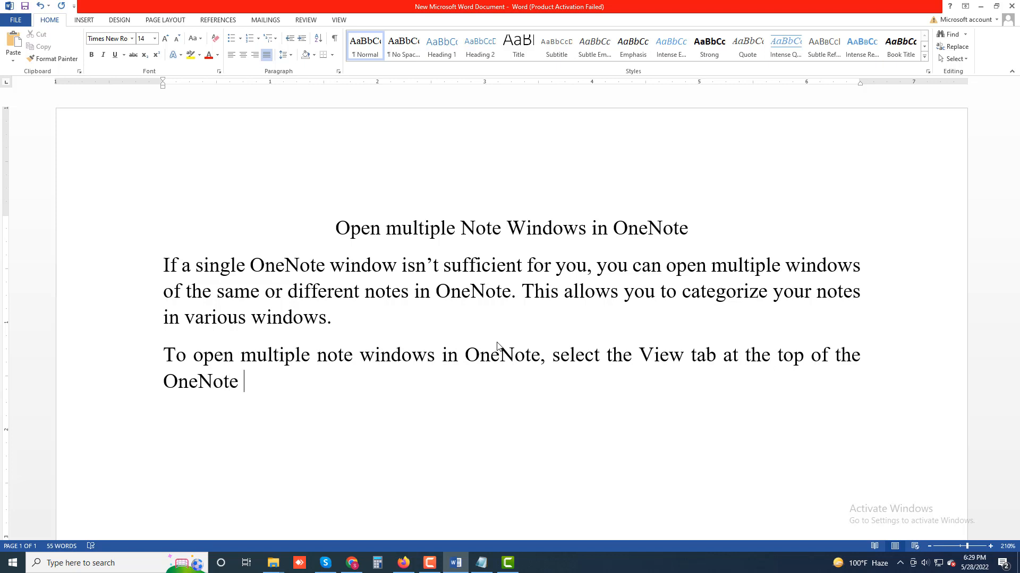
# - Finish the instruction sentence with "interface and choose the New Window option."
pyautogui.write(' interface an')
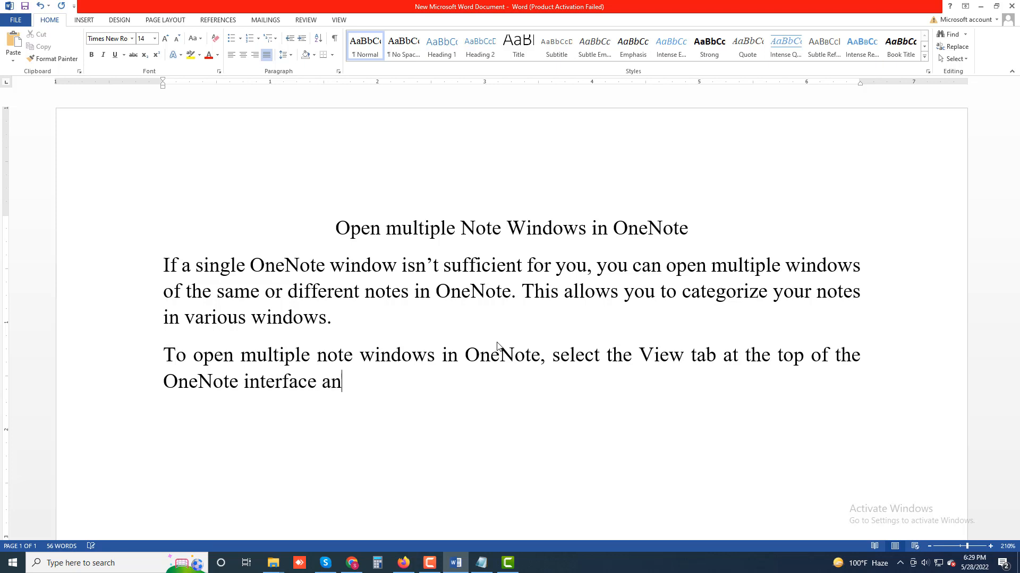
pyautogui.write('d choose')
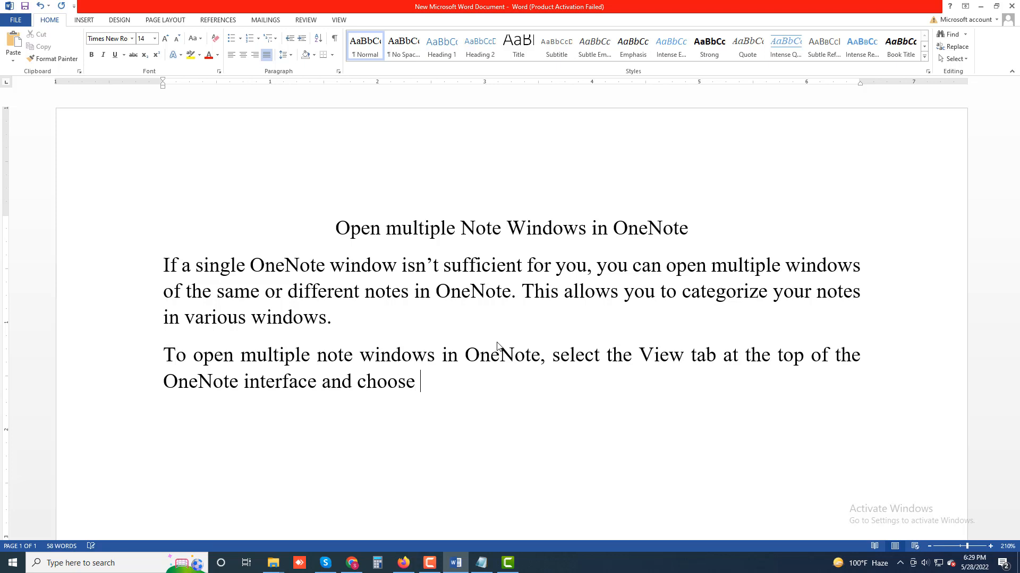
pyautogui.write(' the New Win')
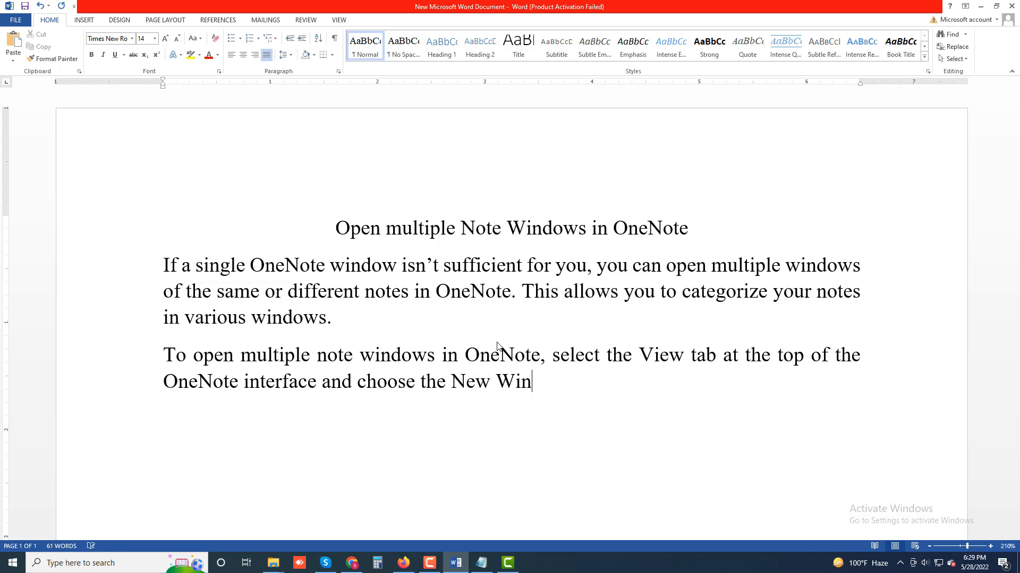
pyautogui.write('dow option.')
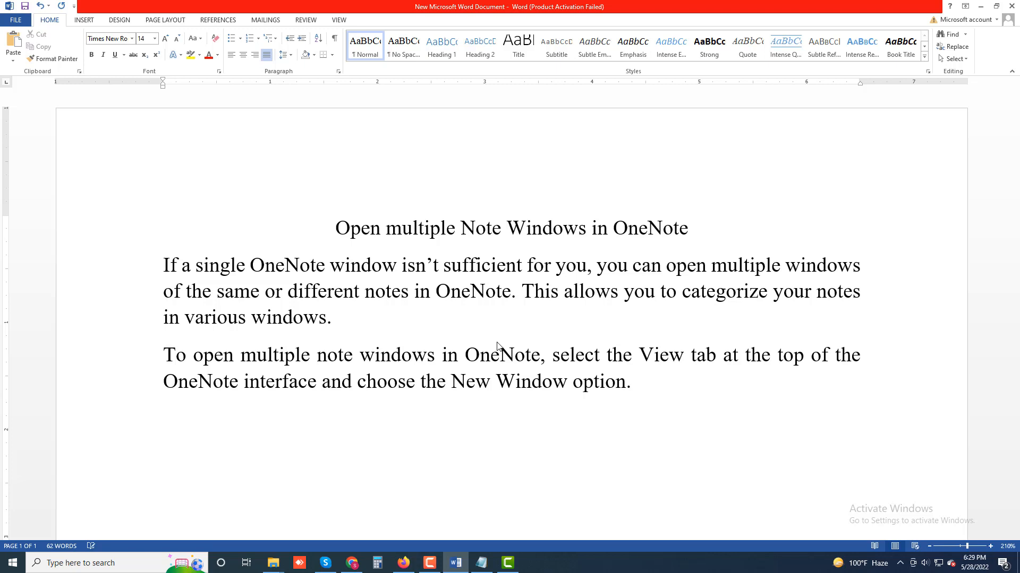
# - Begin a new paragraph with "You now have a new OneNote window open on your computer." and start the following sentence with "You can sw"
pyautogui.press('Return')
pyautogui.write('You now have a')
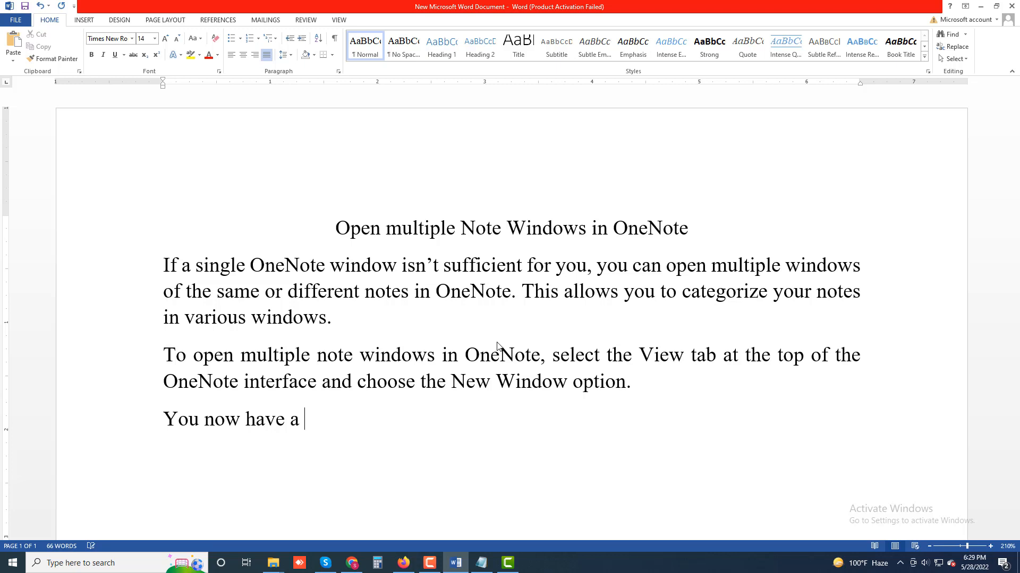
pyautogui.write(' new OneNote')
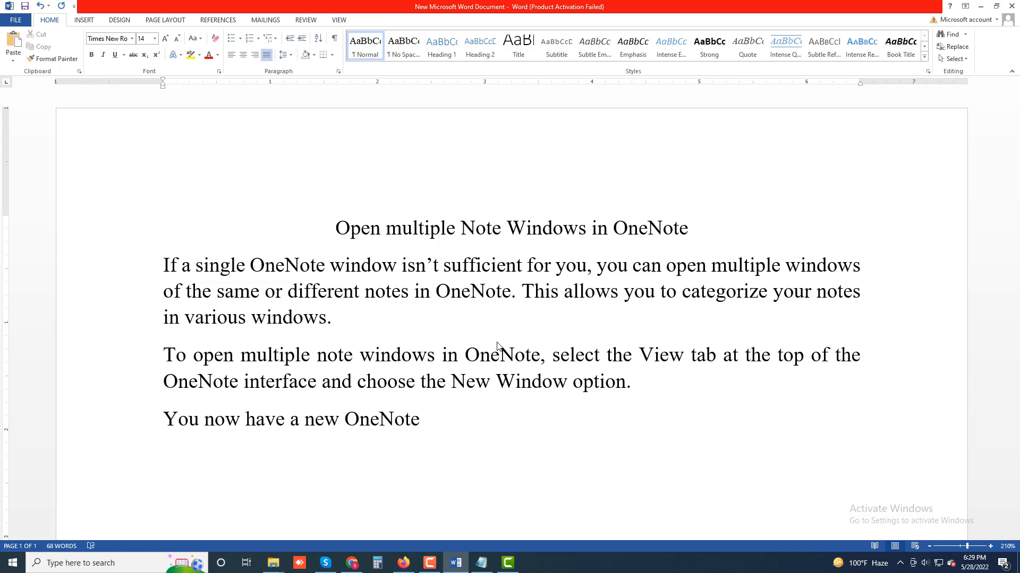
pyautogui.write(' window open')
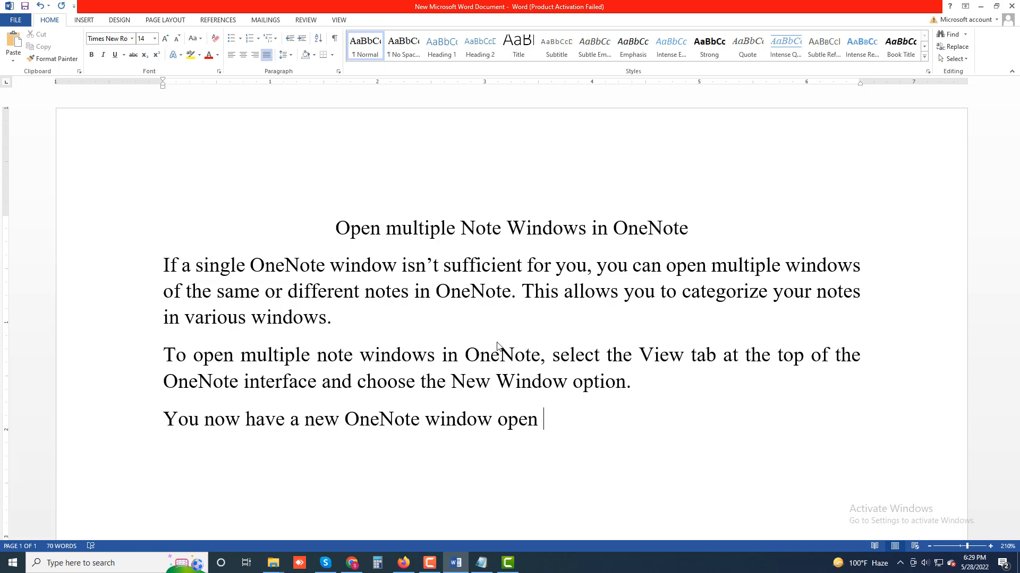
pyautogui.write('on your compu')
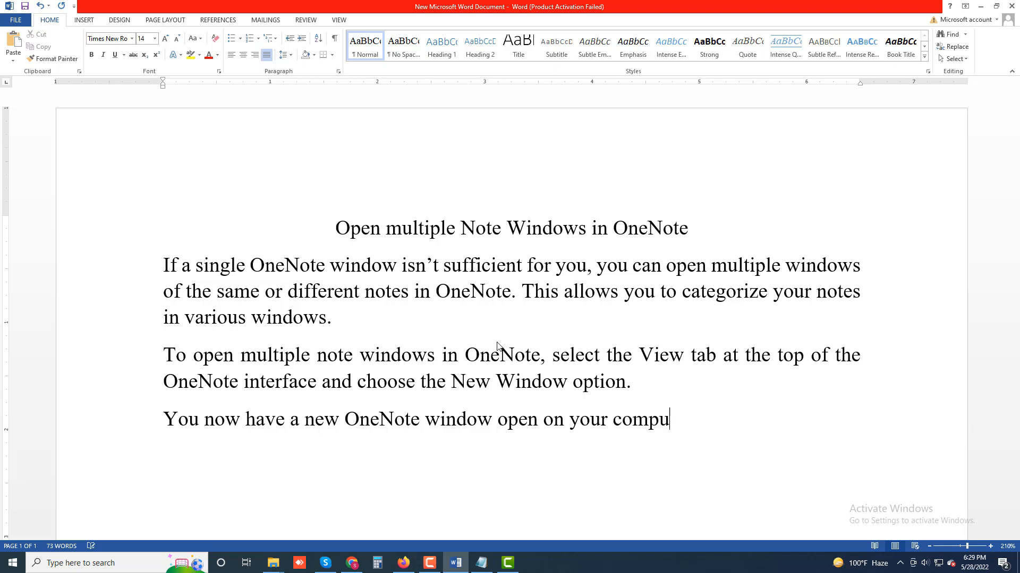
pyautogui.write('ter. You can sw')
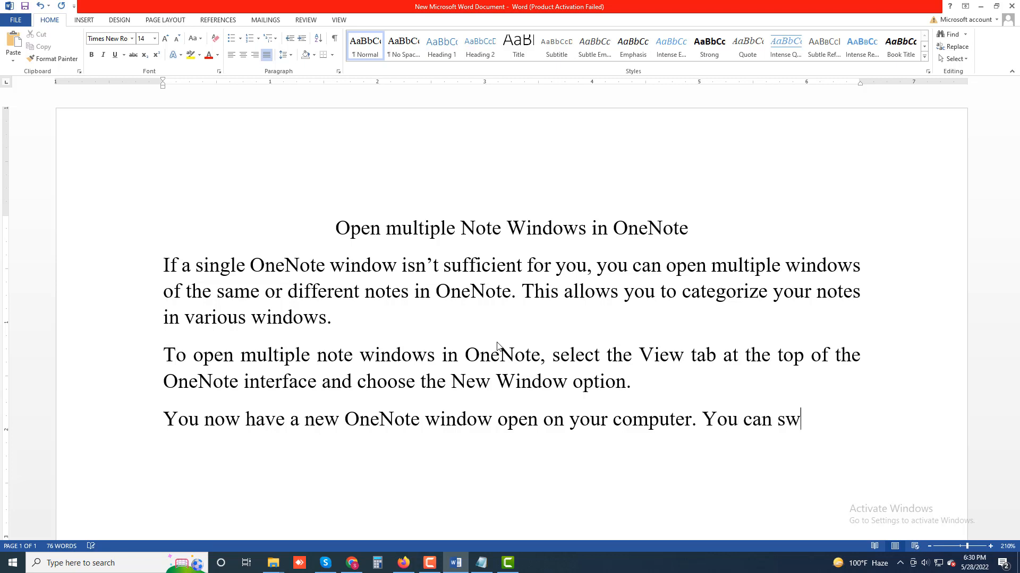
# - Complete the paragraph's second sentence so it reads "You can switch between these multiple window the usual way."
pyautogui.write('itch betw')
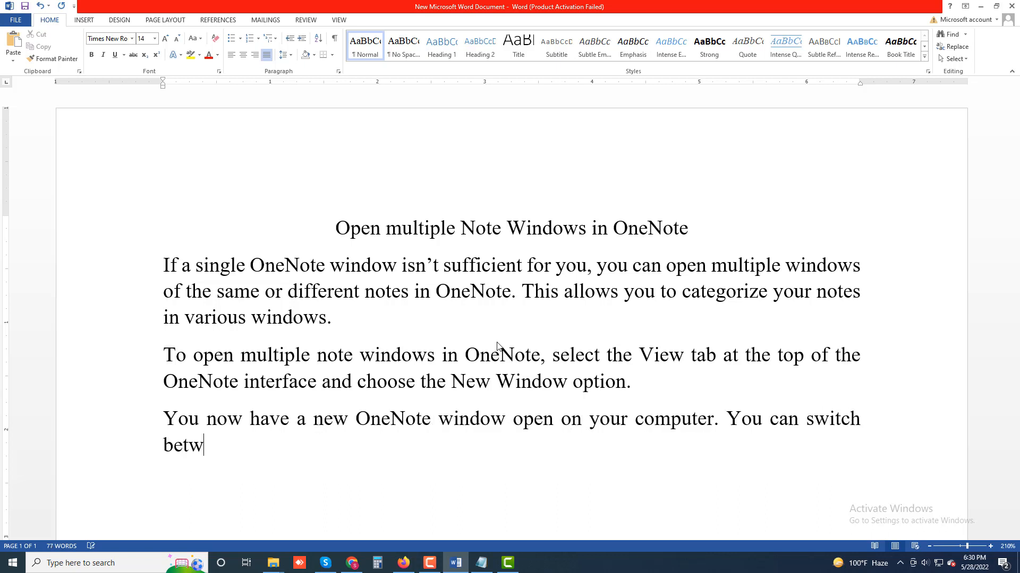
pyautogui.write('een these')
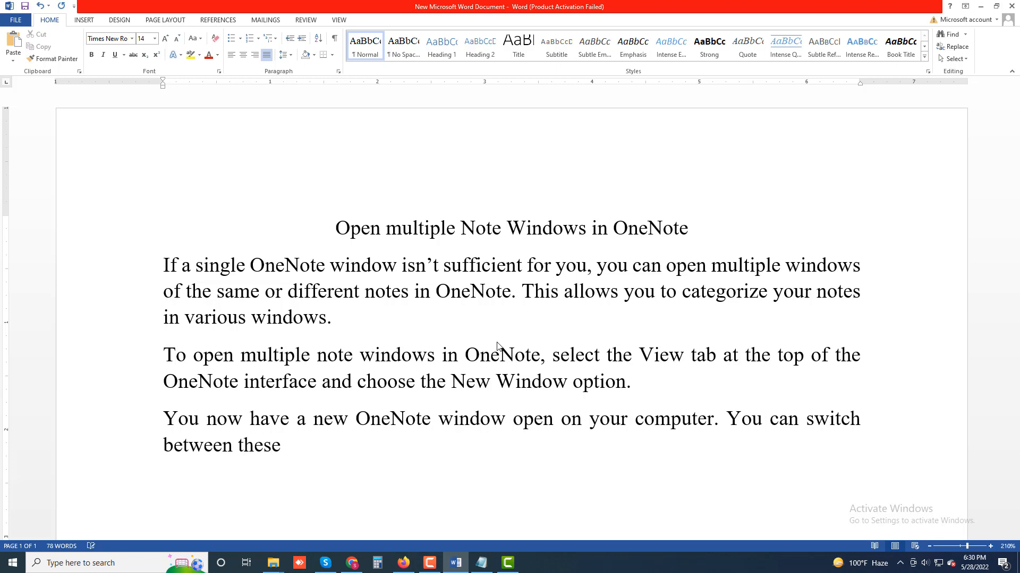
pyautogui.write(' multiplk')
pyautogui.press('BackSpace')
pyautogui.write('e ')
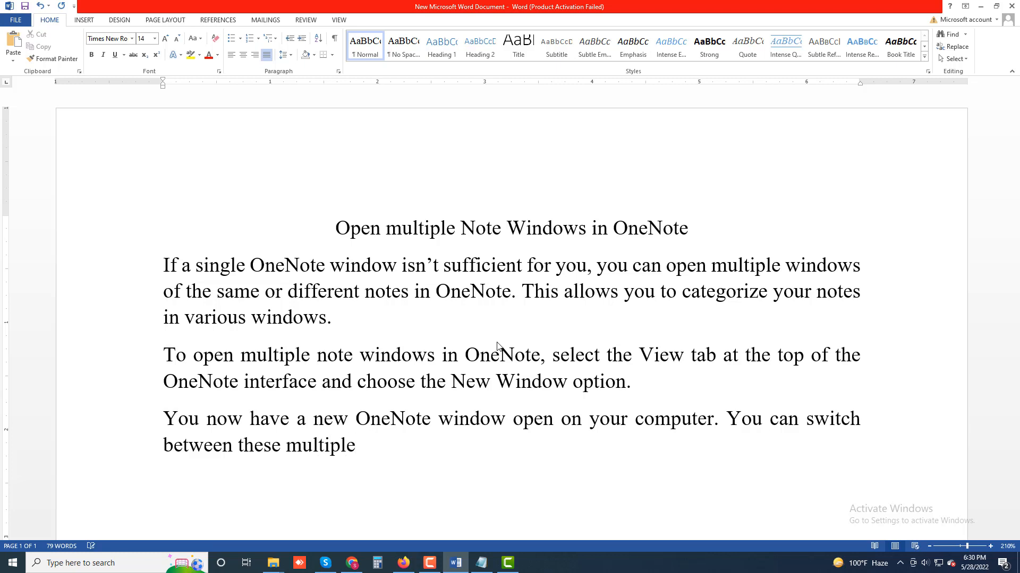
pyautogui.write('window')
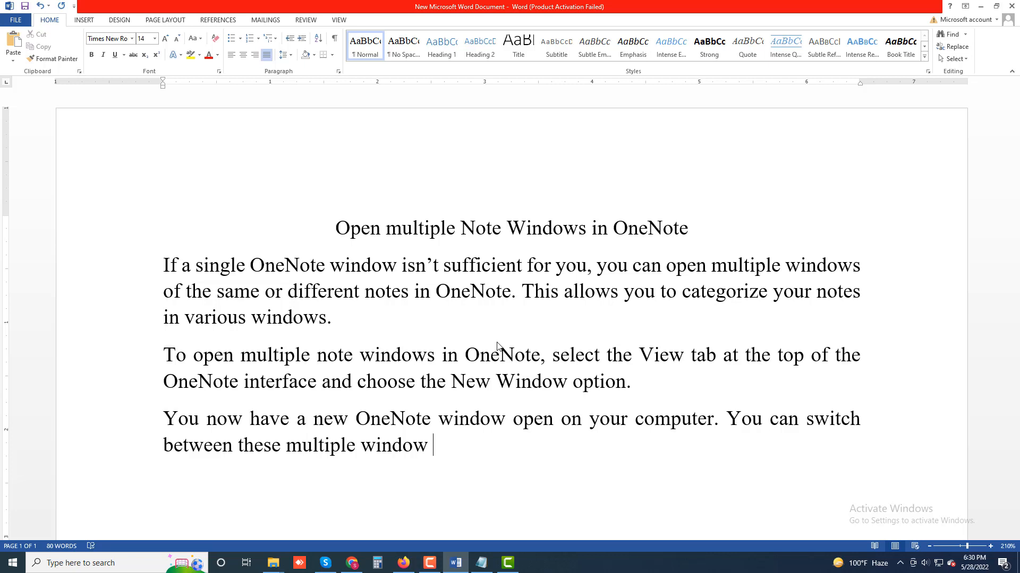
pyautogui.write(' the usual')
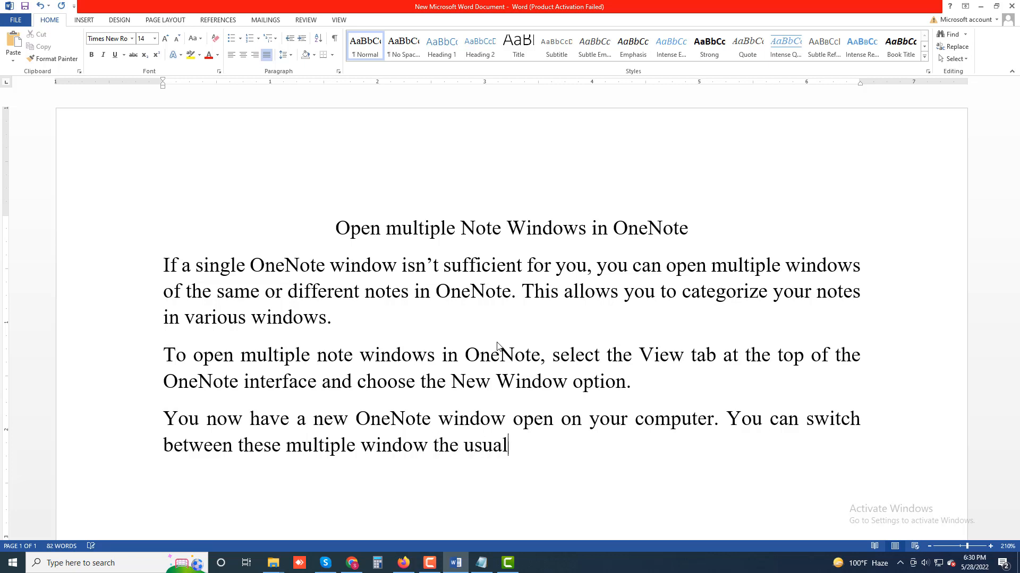
pyautogui.write(' way.')
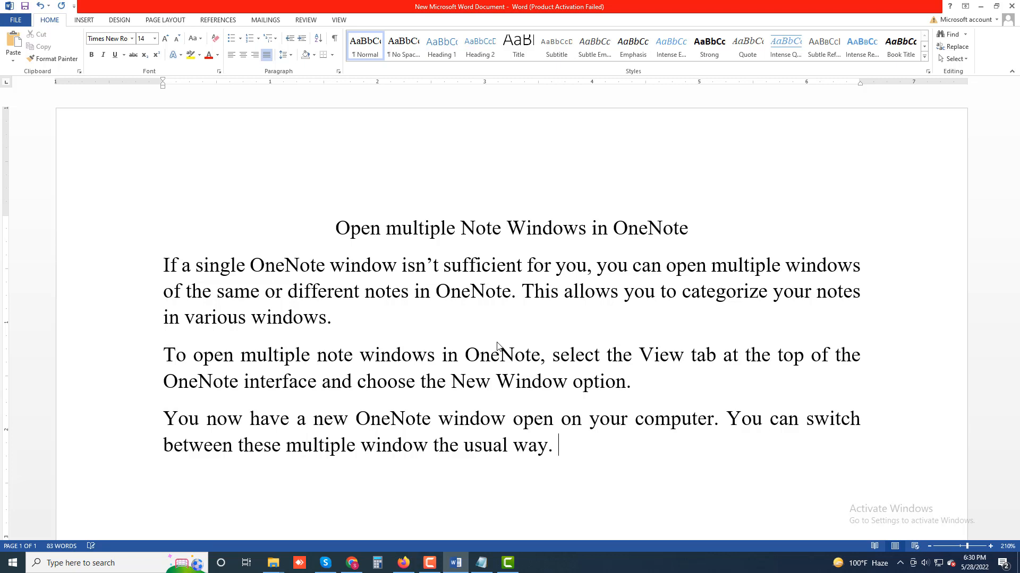